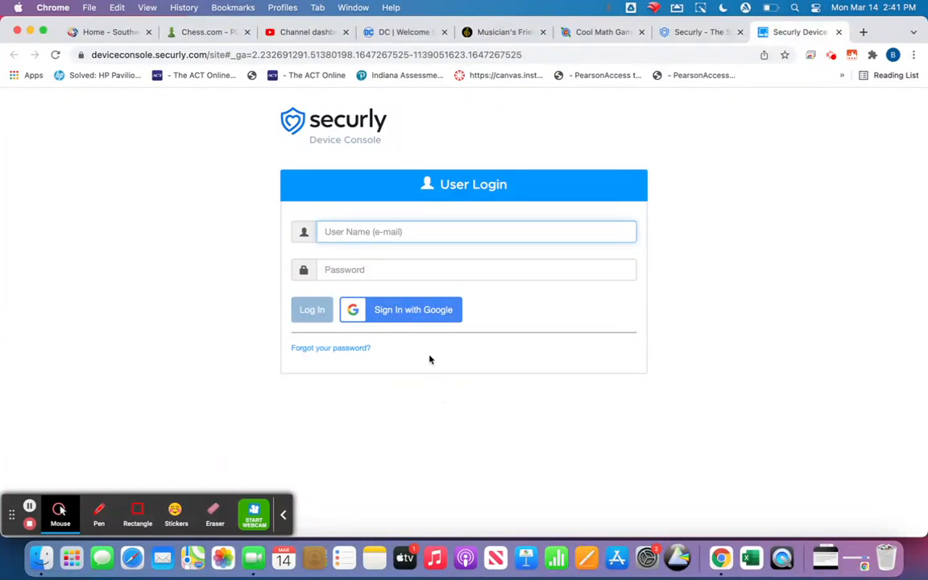
Sign in to Securly Device Console with the school Google account
left_click(415, 311)
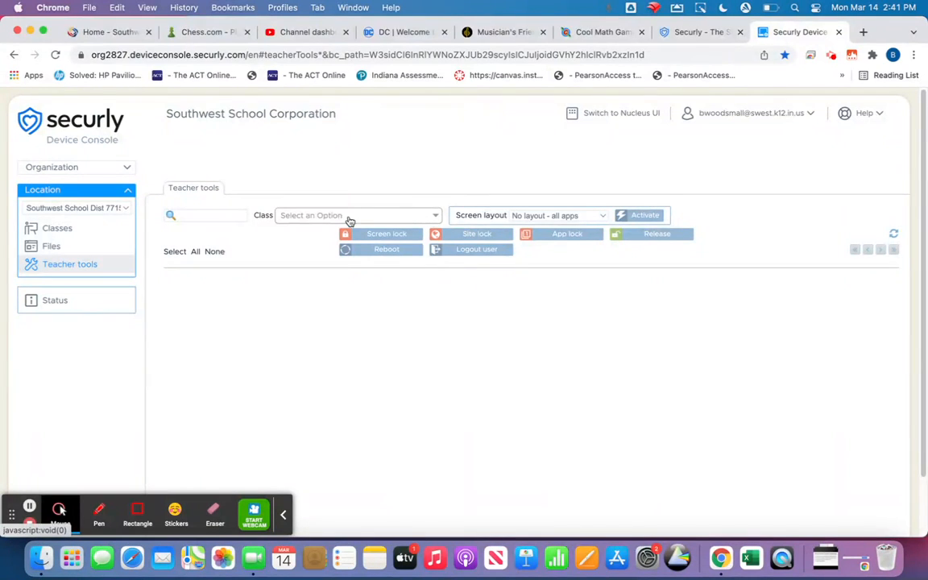
Keep the Southwest School Dist 7715 location and load Test Class with its four students
left_click(126, 211)
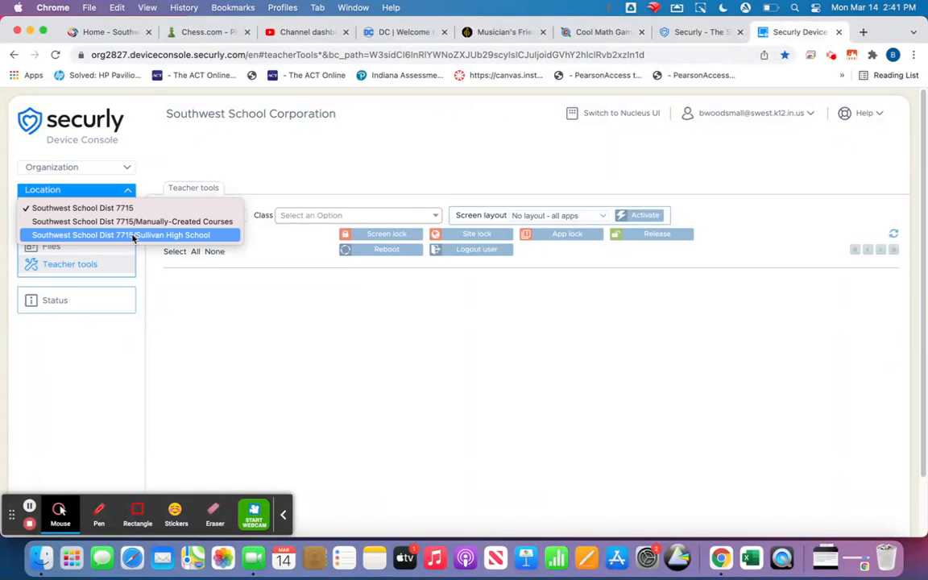
left_click(27, 509)
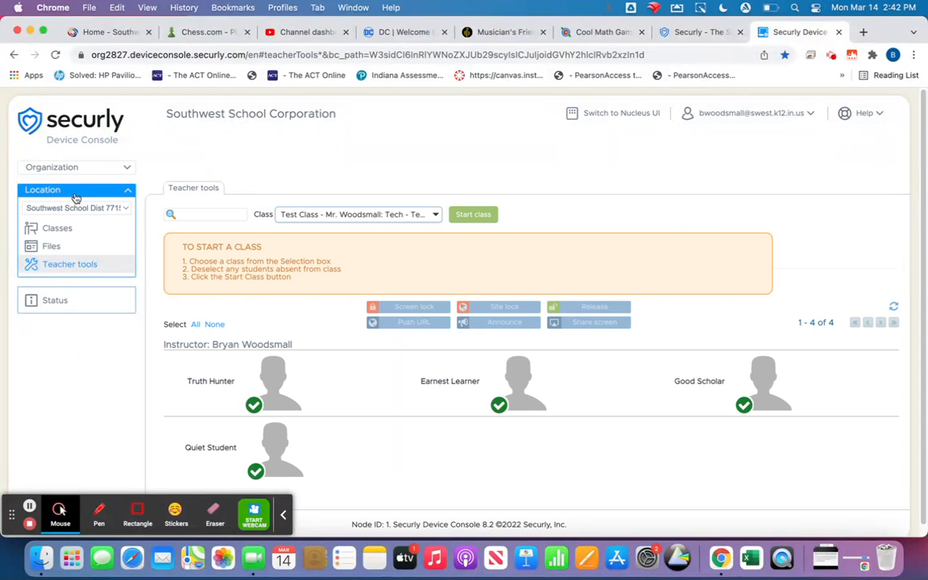
left_click(73, 208)
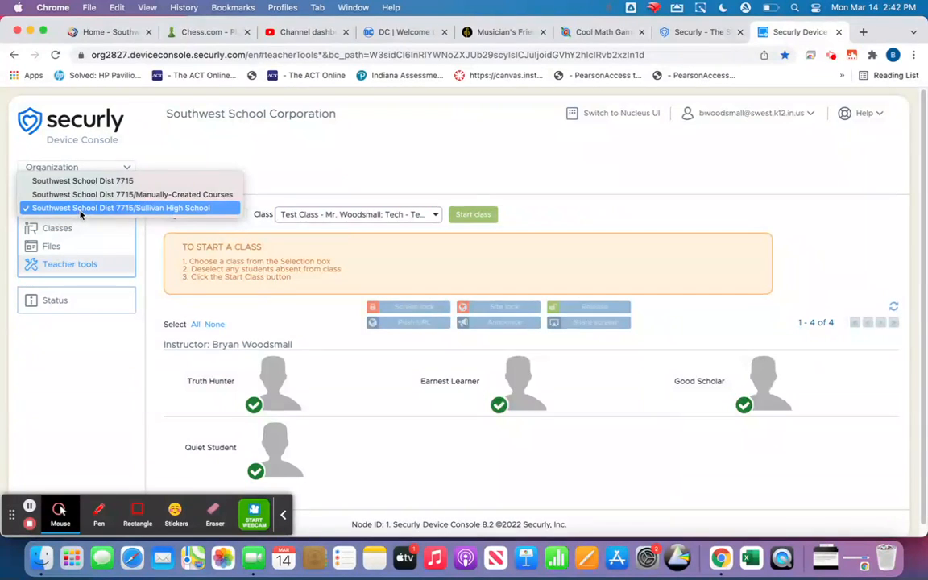
left_click(80, 214)
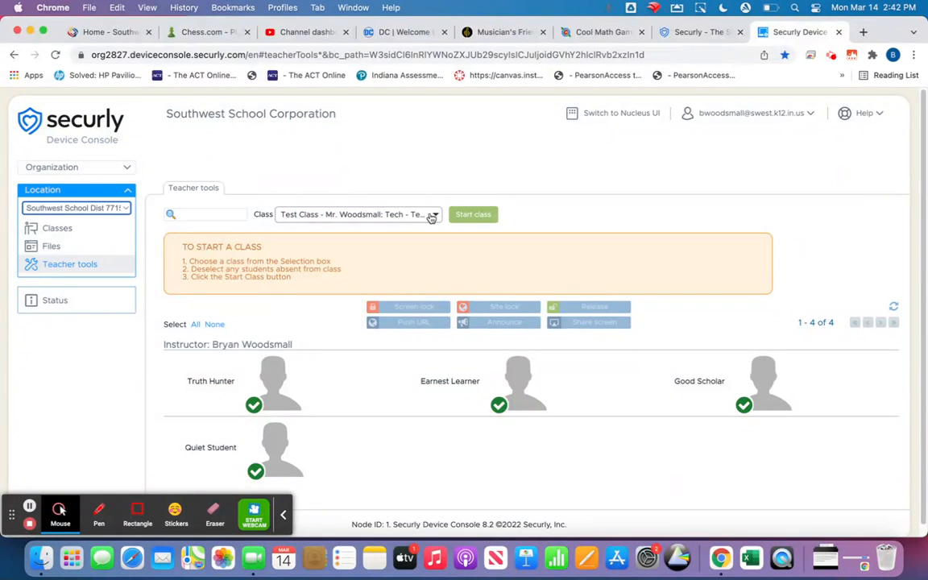
left_click(435, 216)
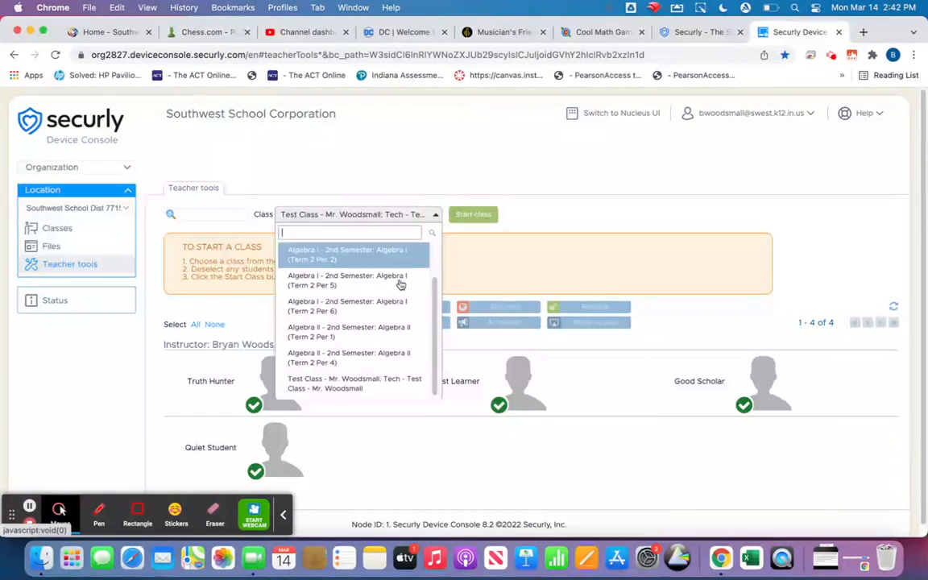
scroll(380, 254, "down", 1)
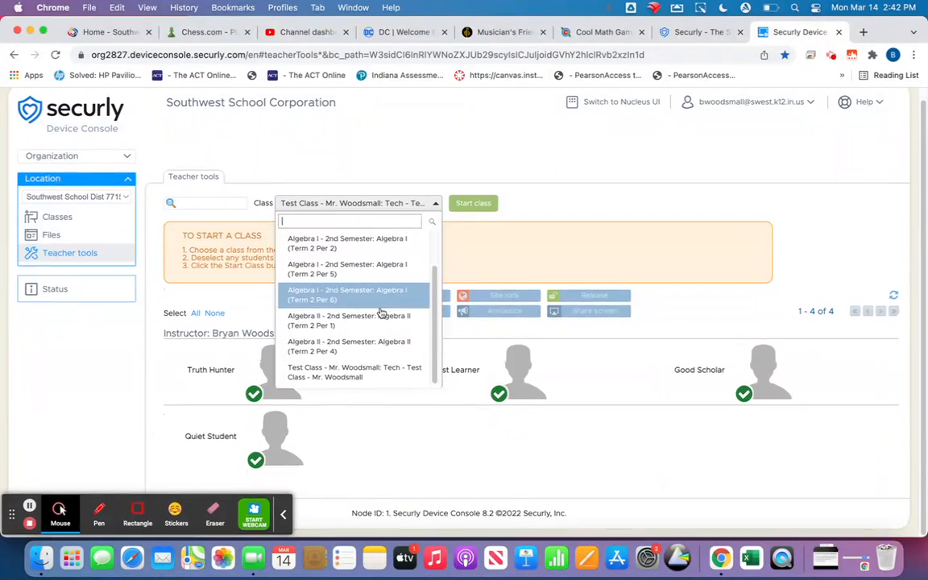
left_click(345, 376)
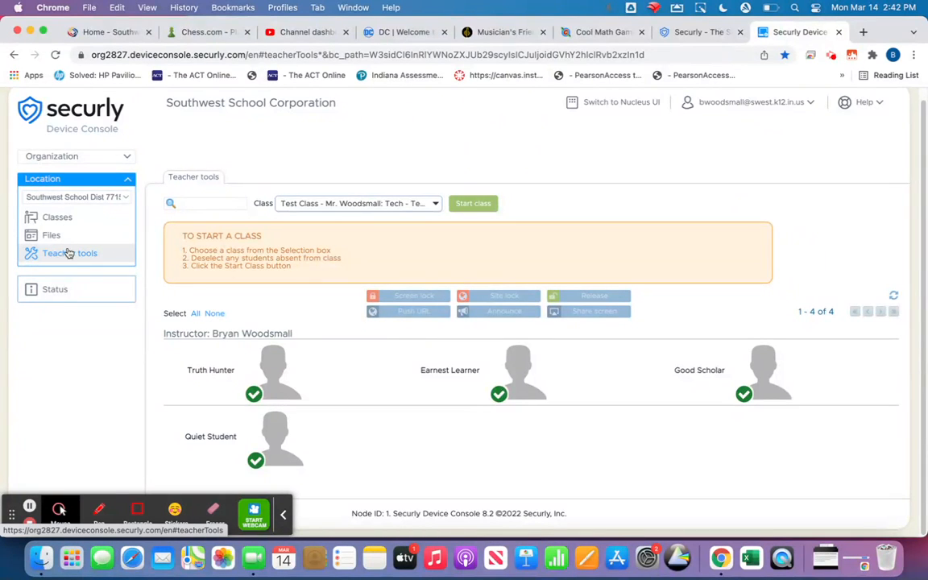
Review Test Class's students and class details under Canvas classes, then cancel without saving
left_click(57, 219)
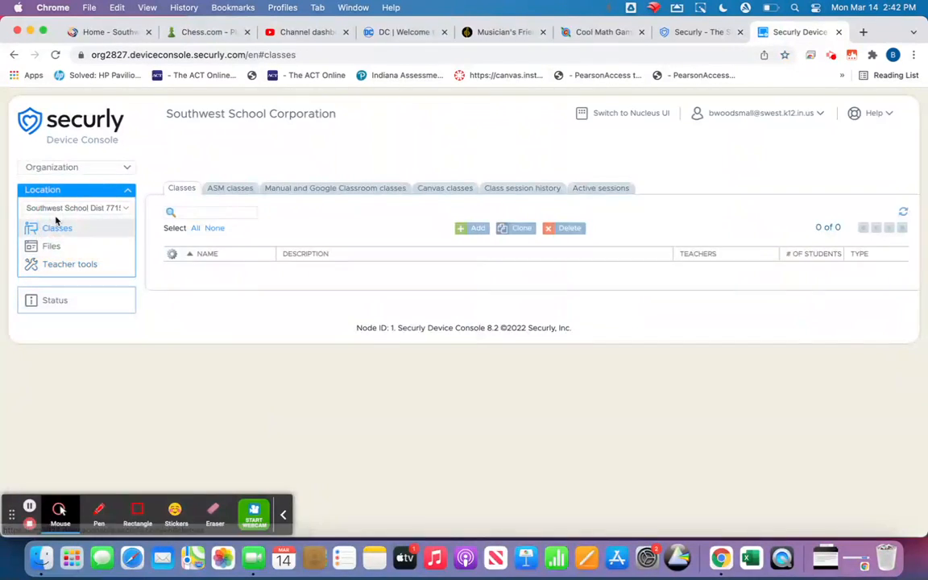
left_click(435, 189)
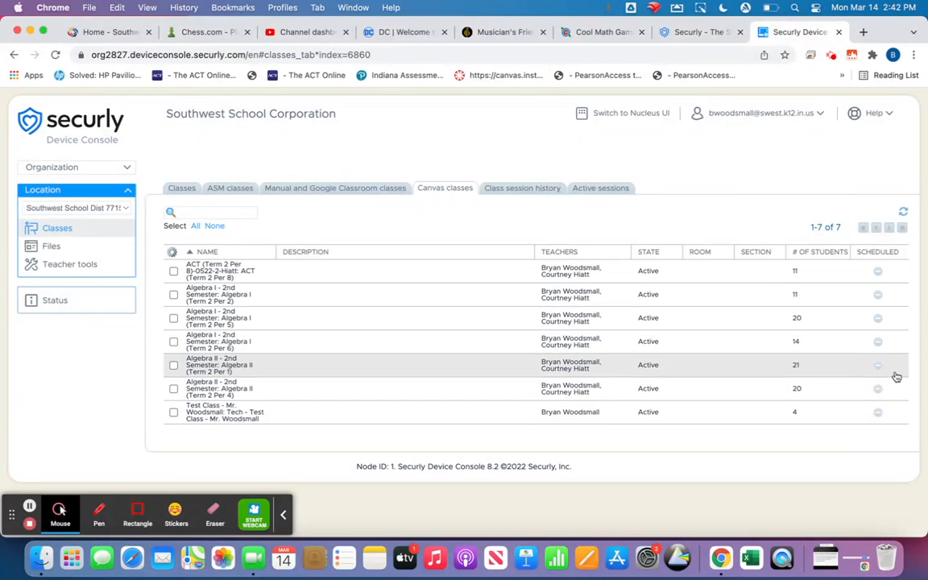
left_click(881, 416)
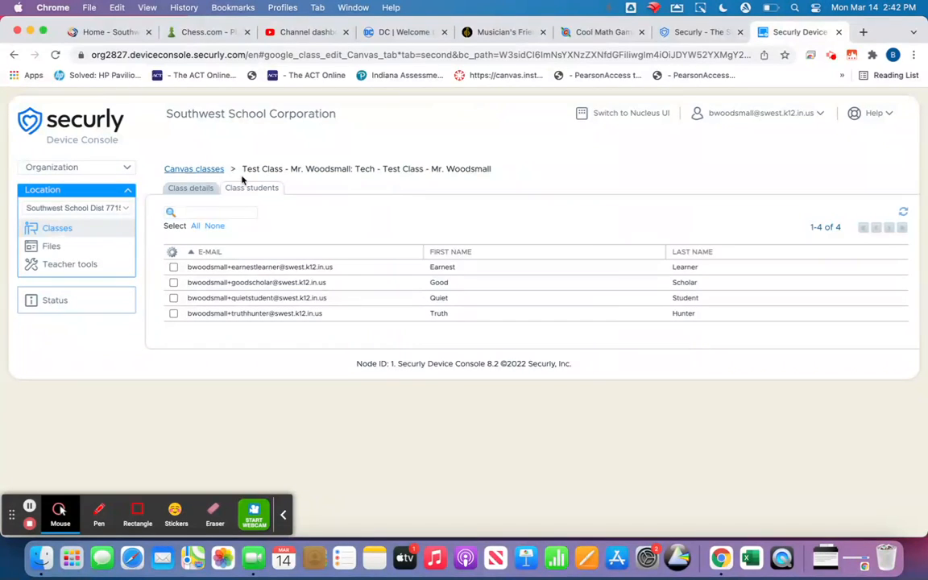
left_click(187, 189)
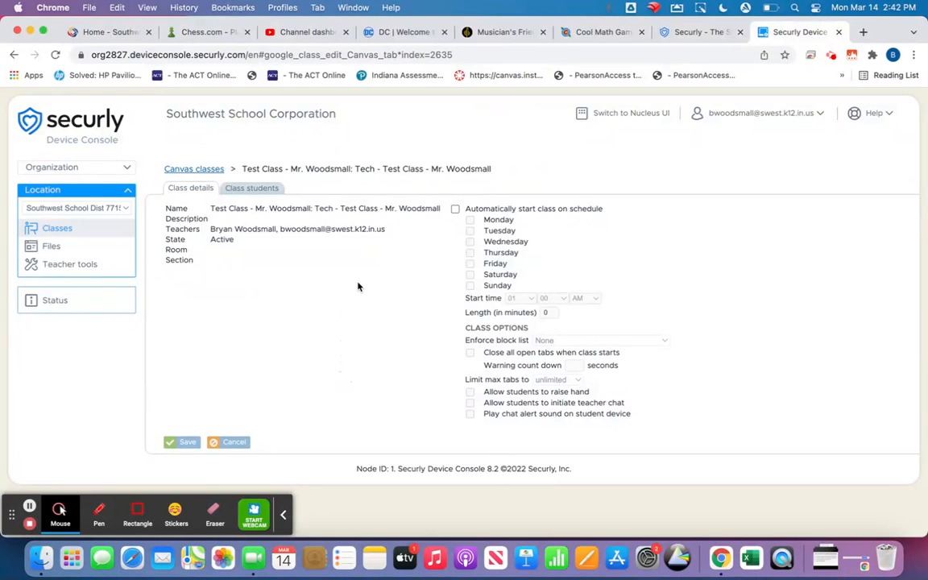
left_click(230, 444)
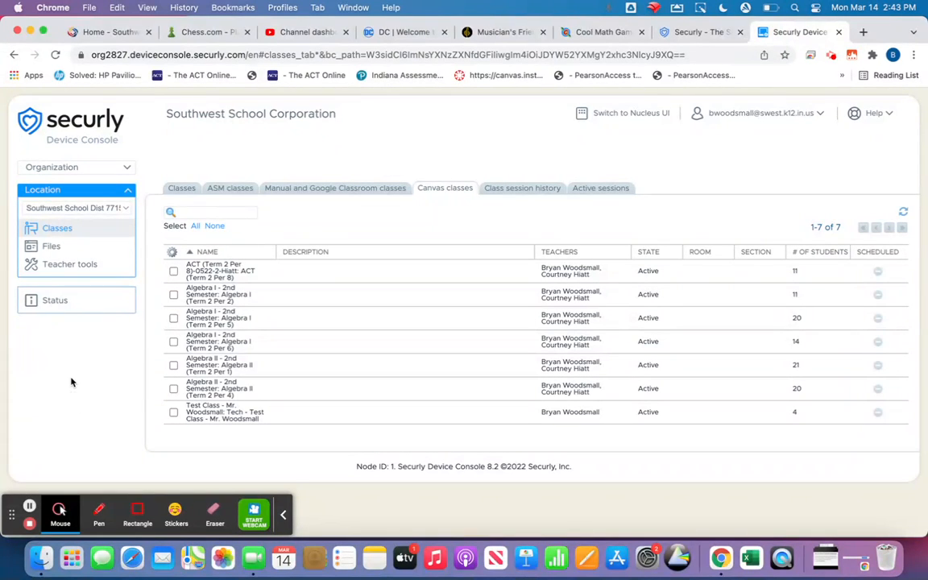
left_click(58, 265)
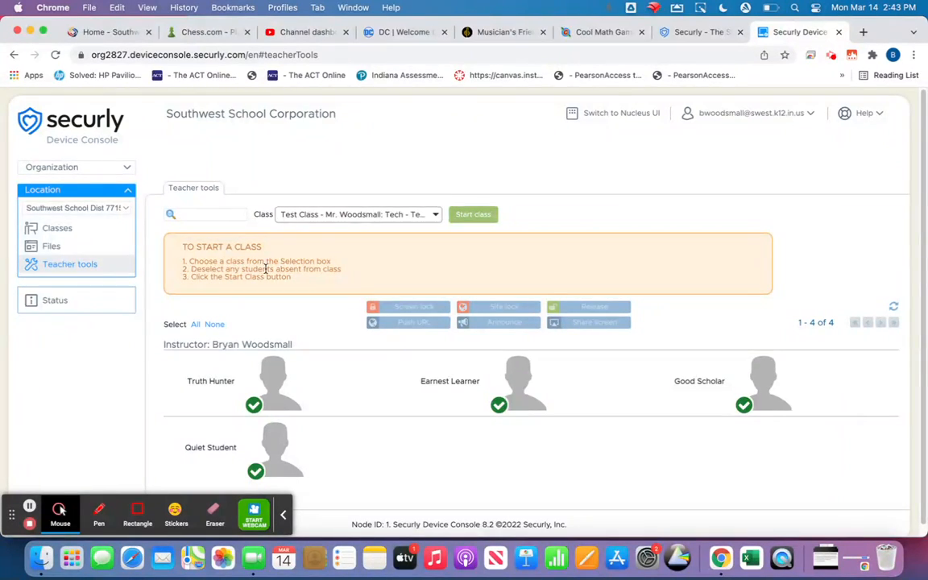
left_click(253, 406)
left_click(469, 214)
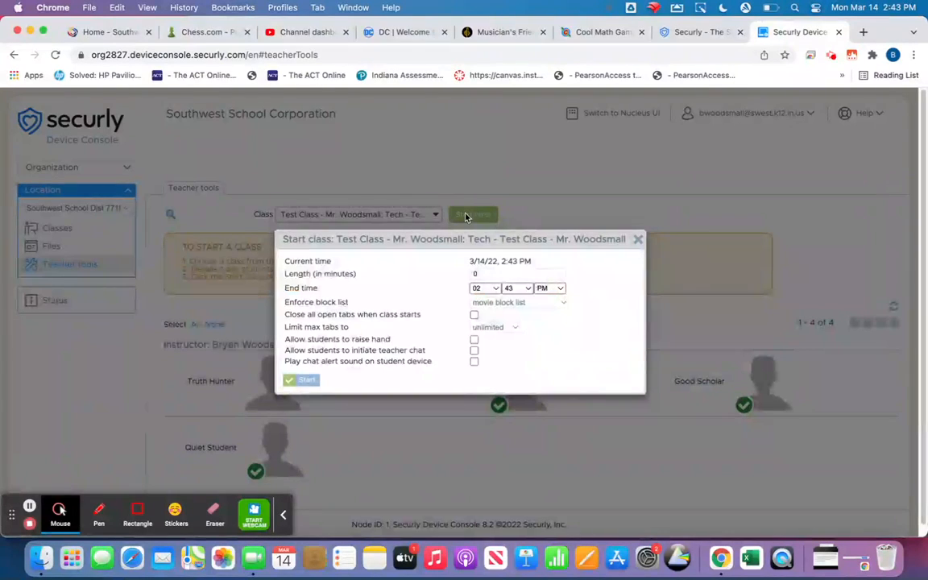
left_click(483, 274)
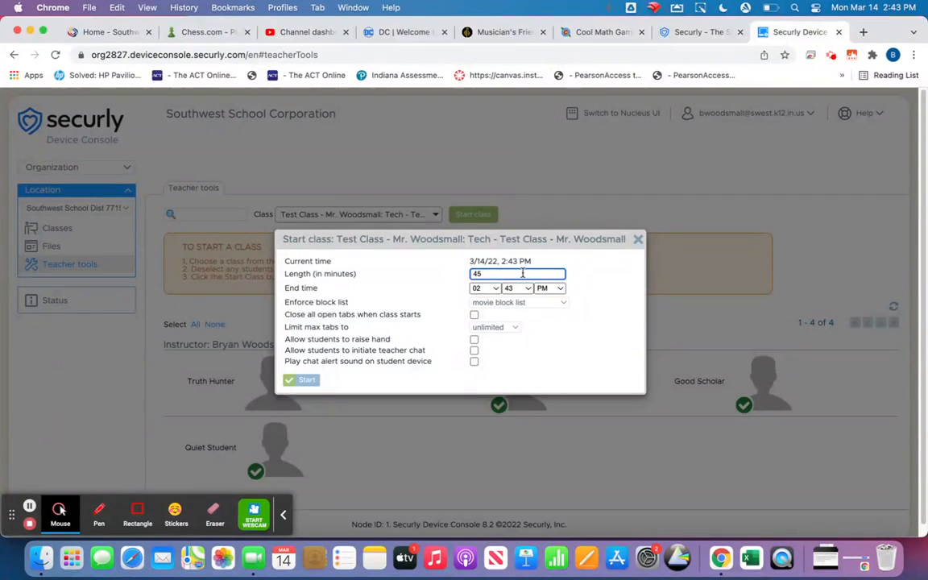
Enforce the movie block list and start the Test Class session
left_click(562, 303)
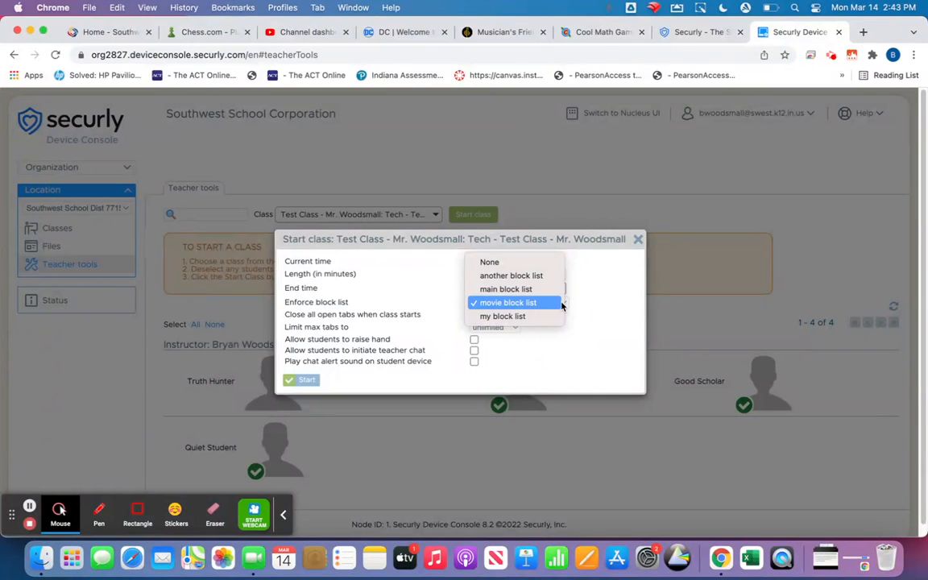
left_click(512, 263)
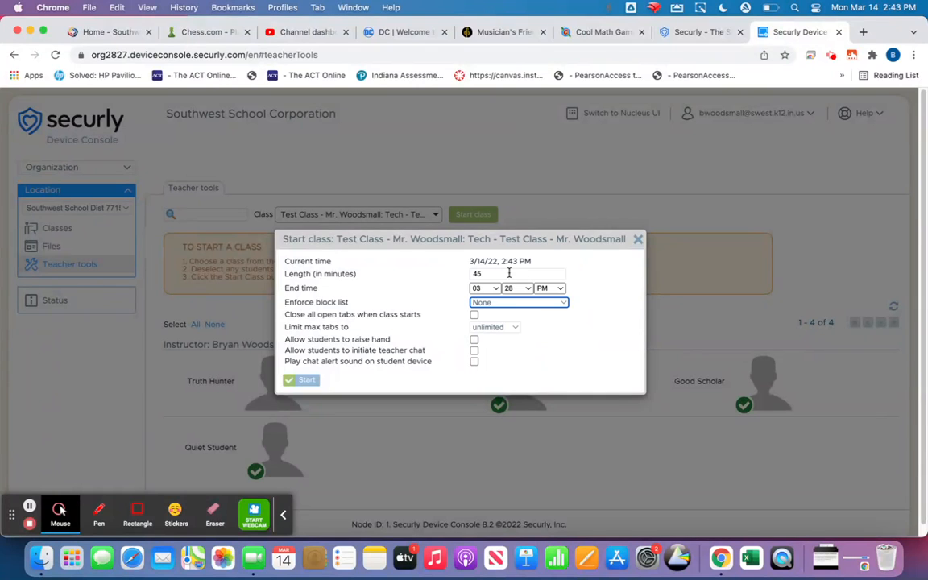
left_click(564, 304)
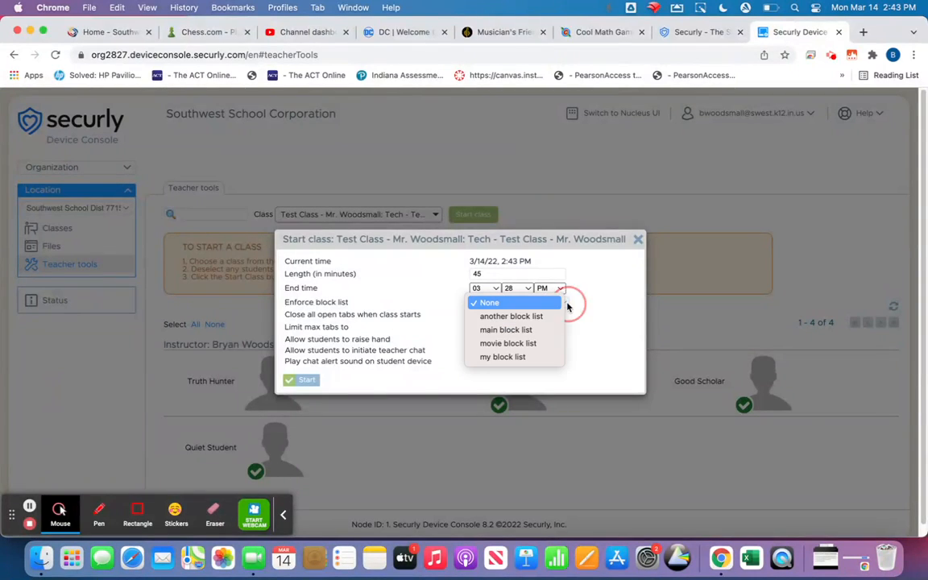
left_click(520, 345)
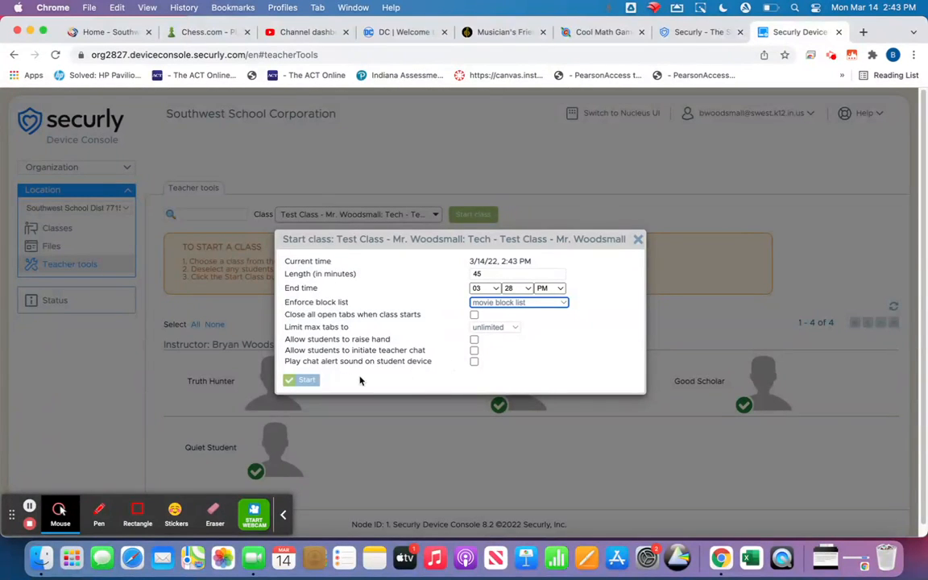
left_click(300, 380)
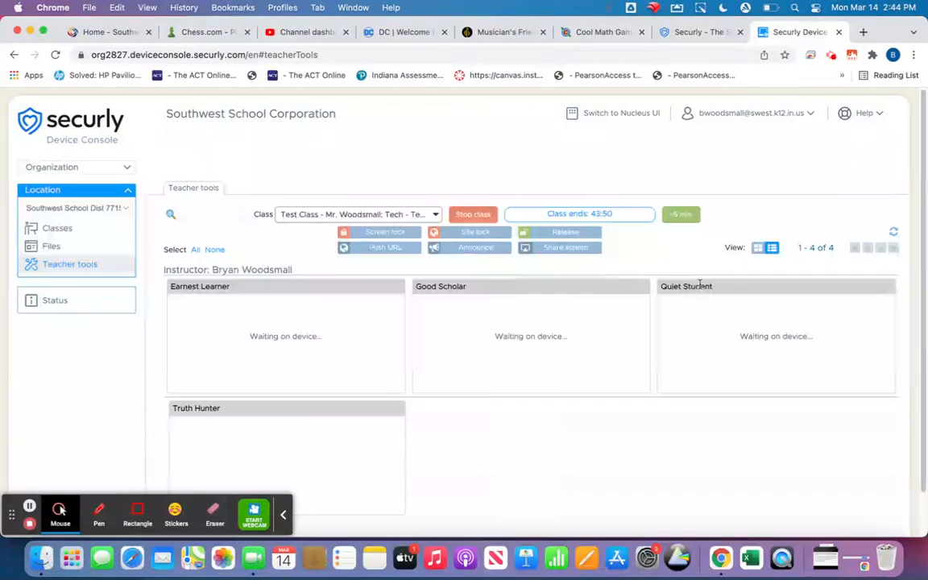
left_click(759, 250)
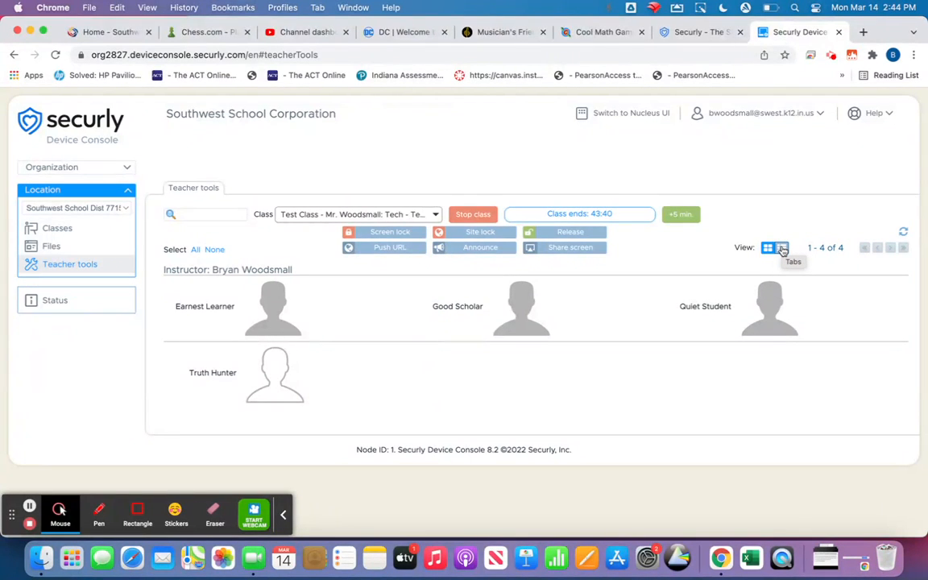
left_click(782, 249)
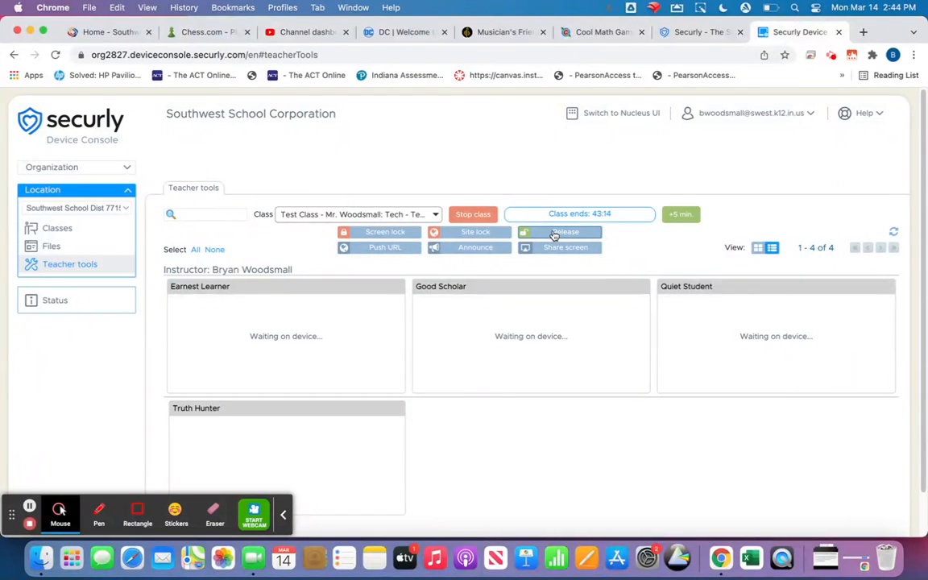
Screen-lock all devices in Test Class and send the lock message
left_click(388, 234)
left_click(316, 327)
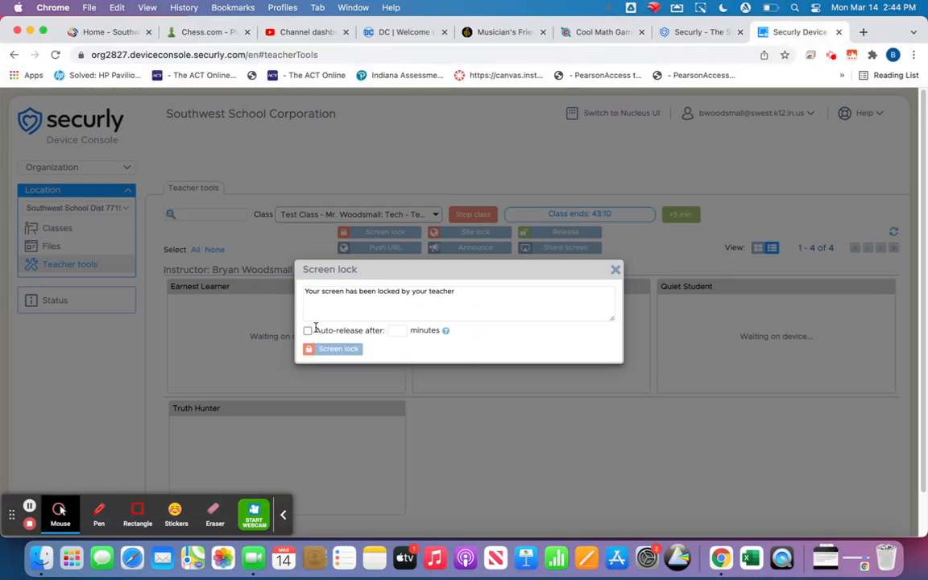
left_click(329, 352)
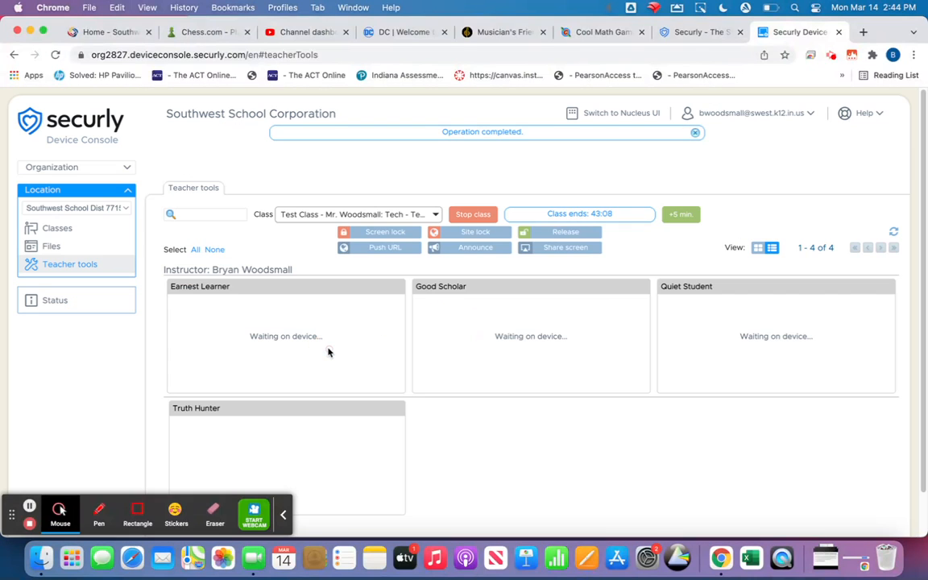
Release all devices in Test Class from the screen lock
left_click(552, 233)
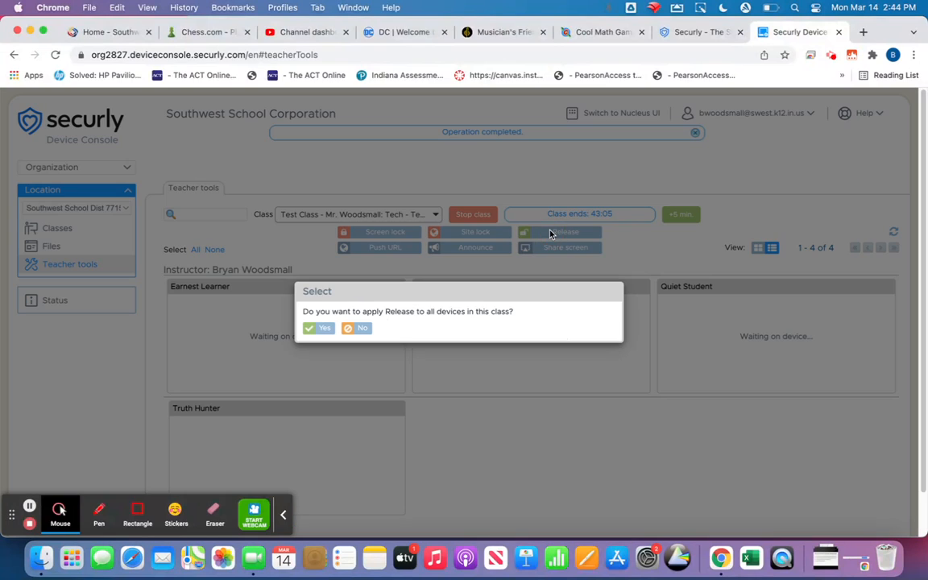
left_click(319, 328)
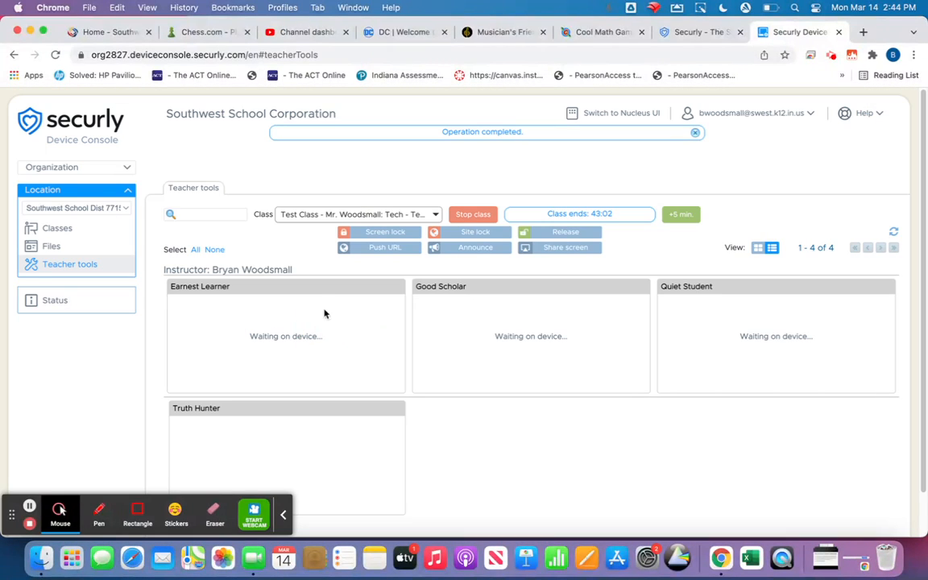
left_click(473, 234)
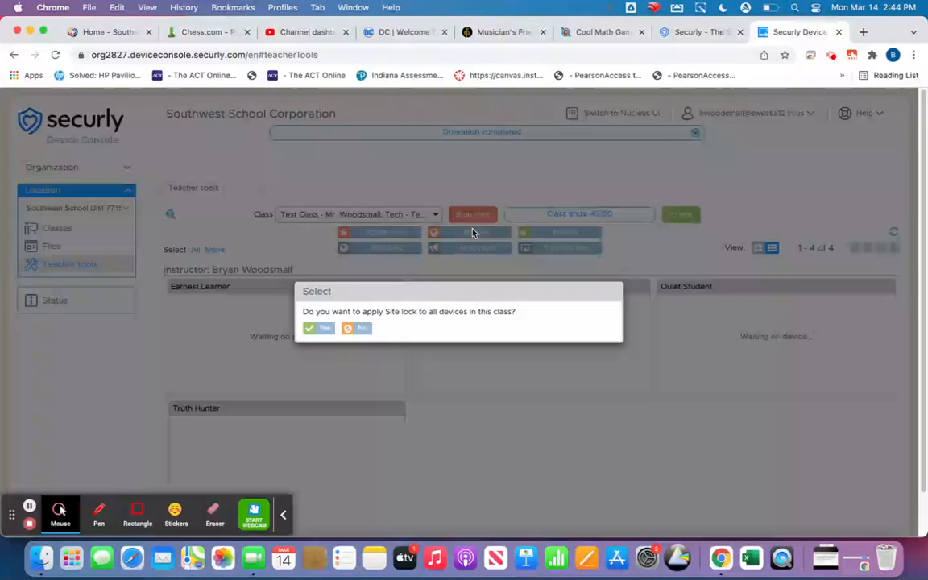
Confirm the site lock for all devices and lock them to the Canvas web link
left_click(318, 329)
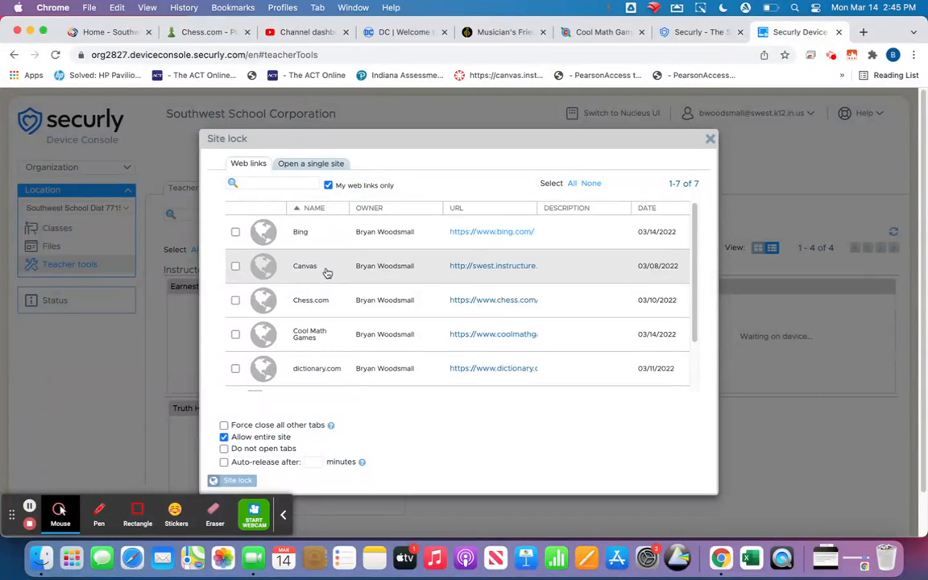
left_click(235, 267)
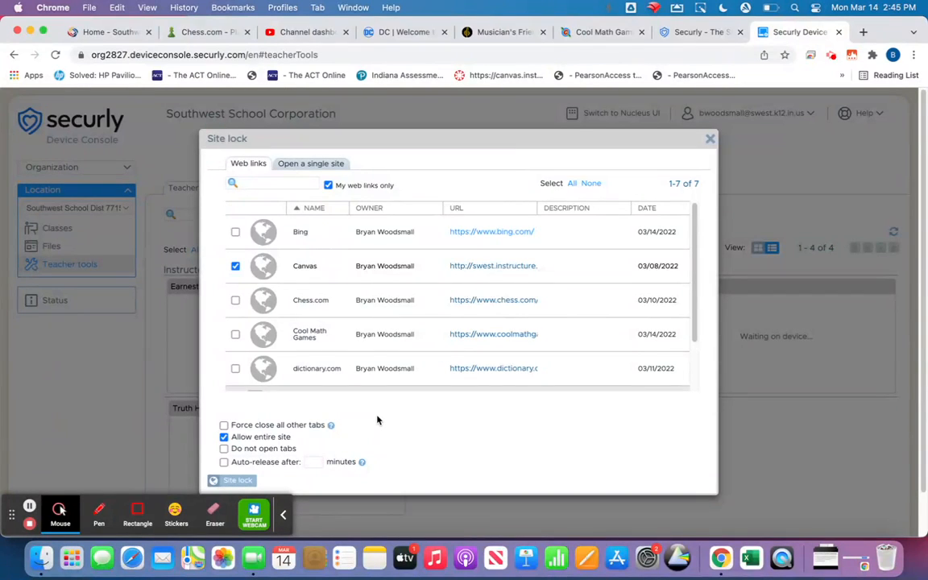
left_click(228, 480)
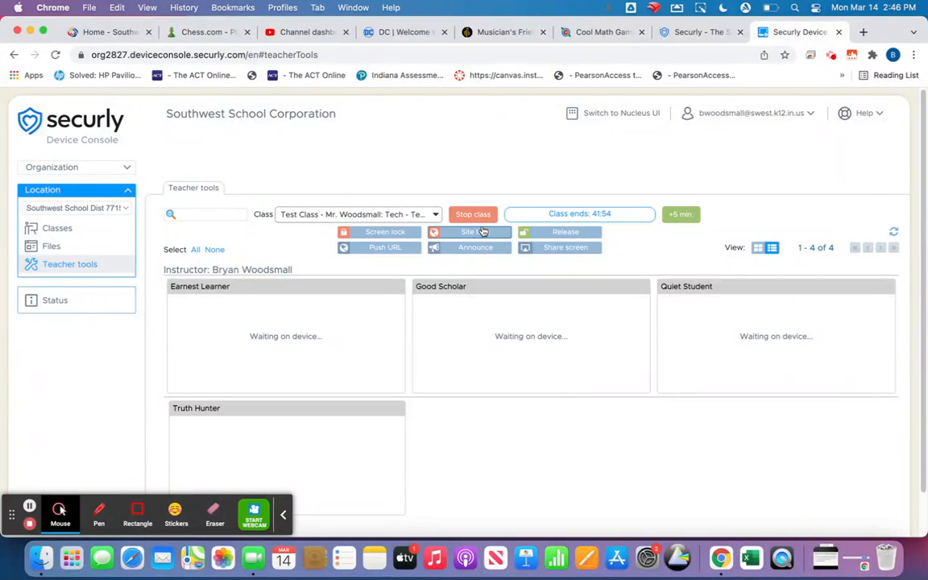
Release the Canvas site lock from all Test Class devices
left_click(545, 234)
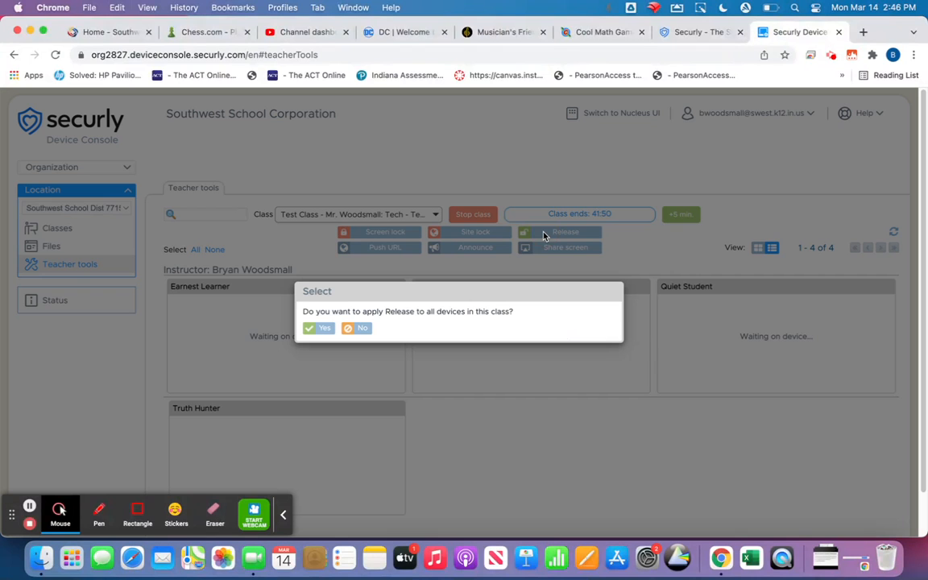
left_click(313, 328)
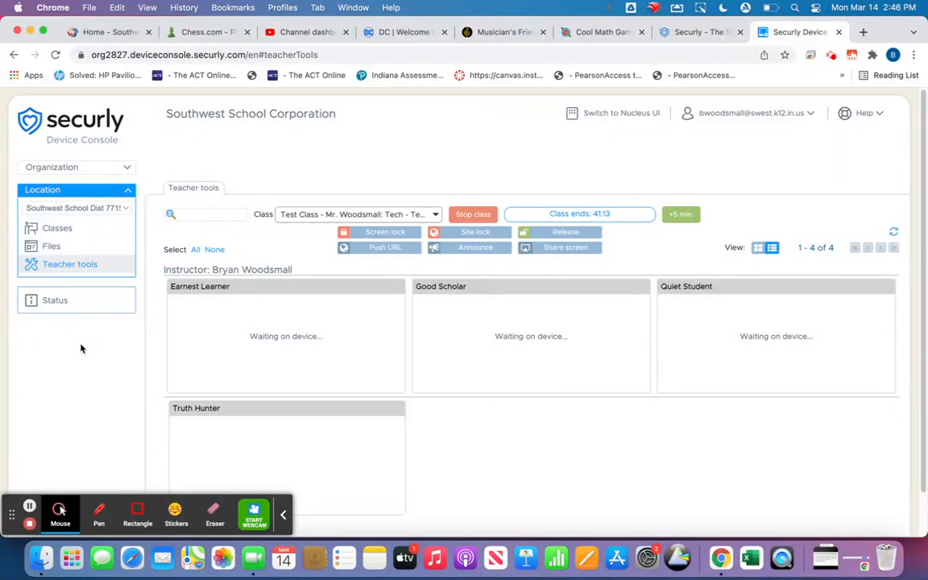
Under Organization > Web links, select and delete the Cool Math Games link
left_click(128, 170)
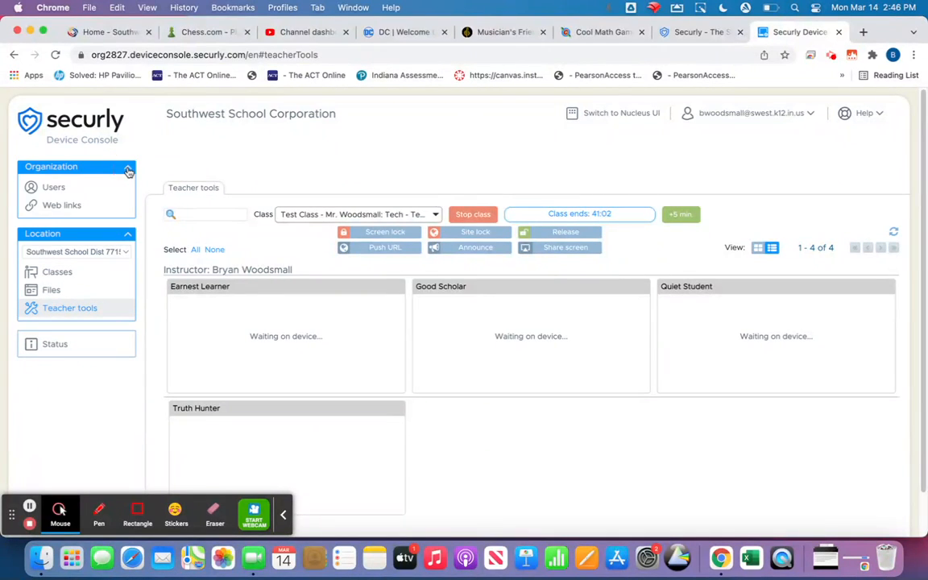
left_click(62, 206)
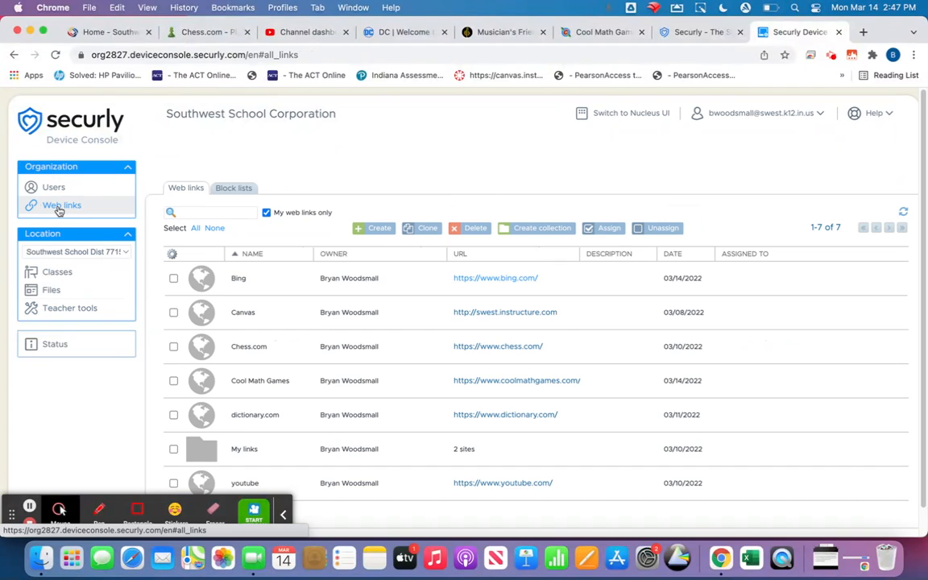
scroll(263, 331, "down", 2)
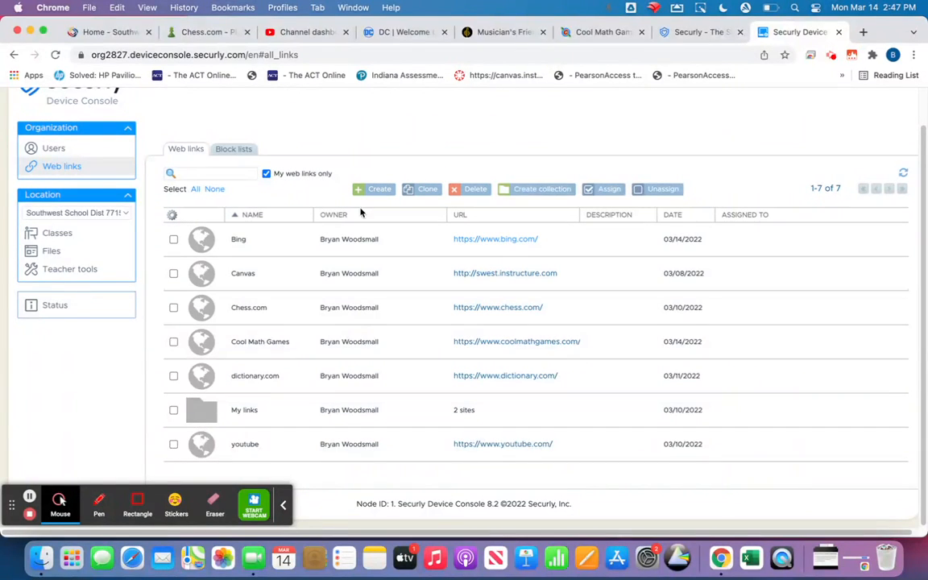
left_click(173, 343)
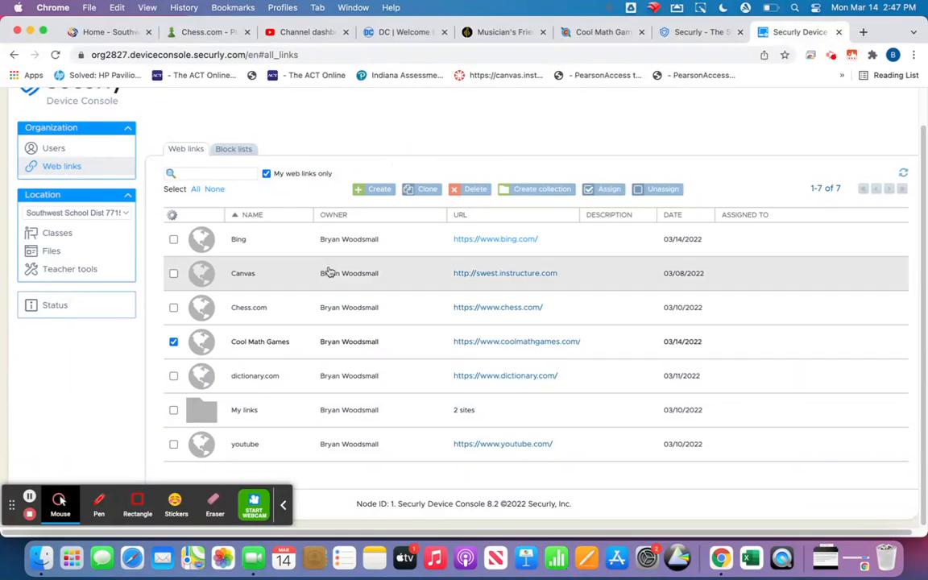
left_click(463, 189)
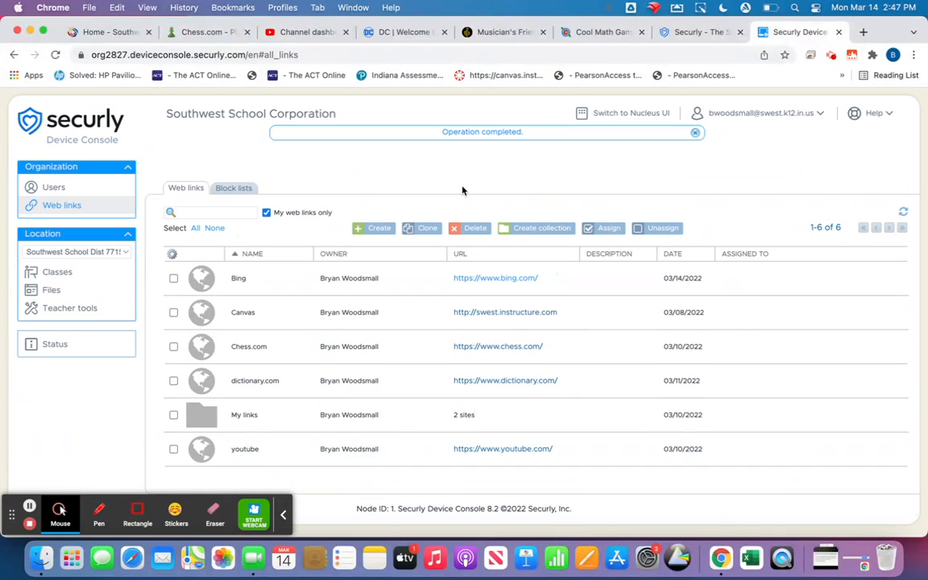
left_click(372, 230)
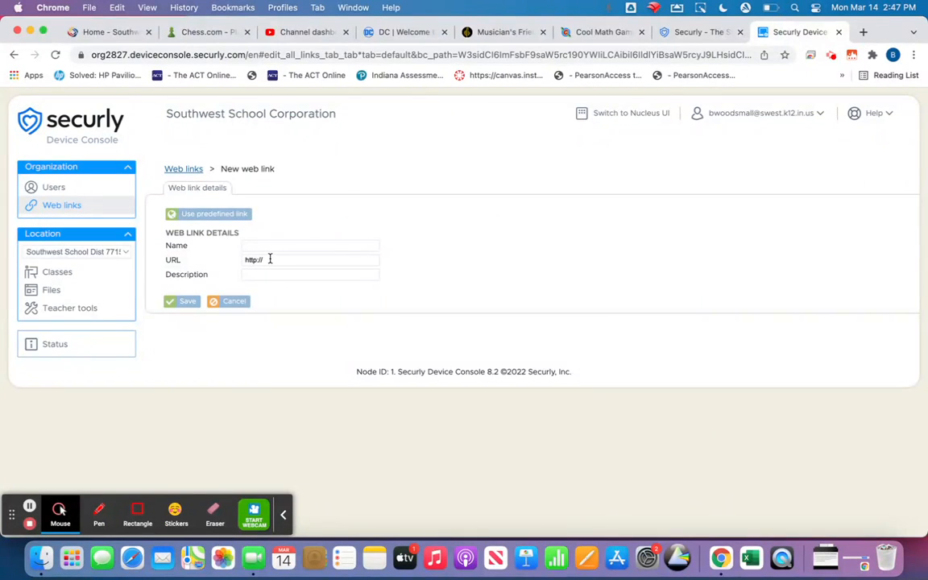
left_click(601, 33)
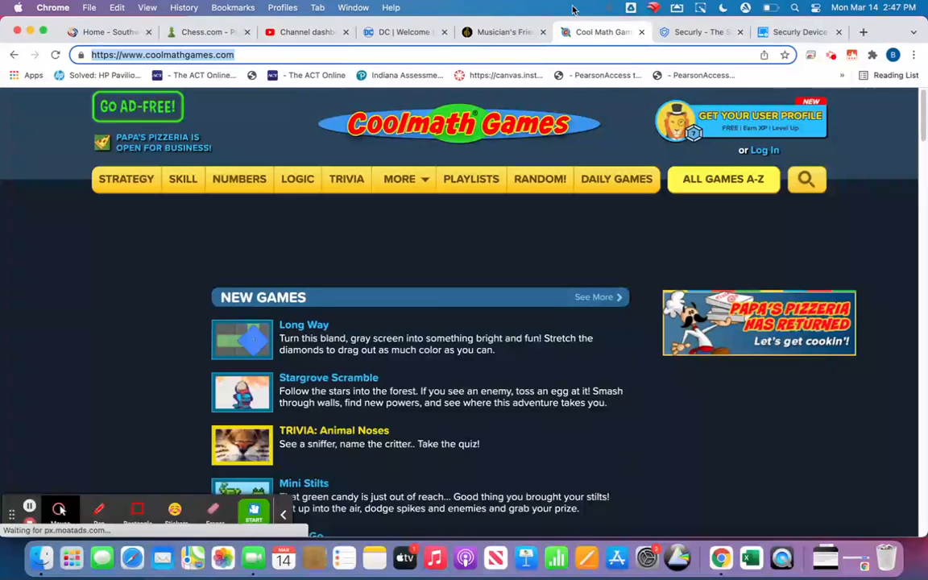
left_click(796, 32)
left_click(275, 258)
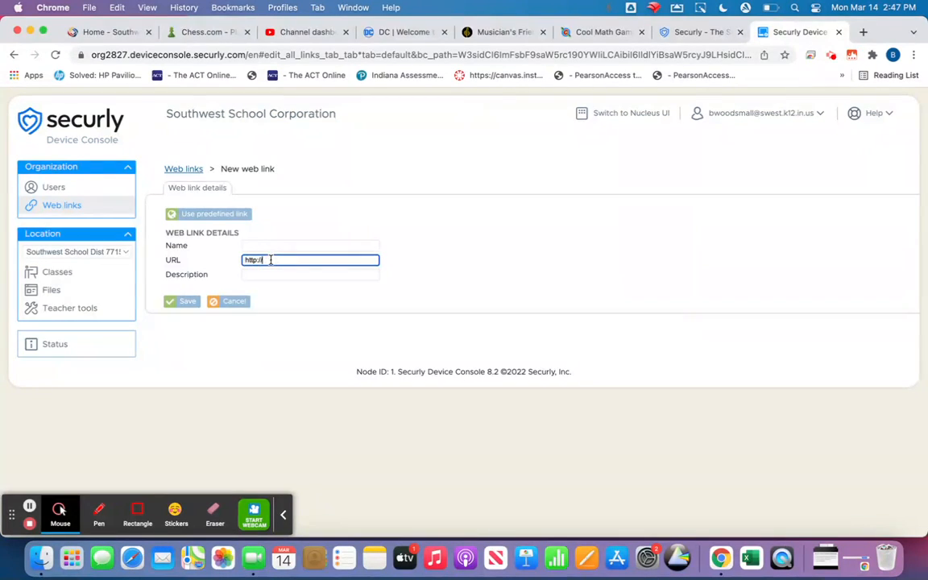
key("BackSpace")
type("https://www.coolmathgames.com/")
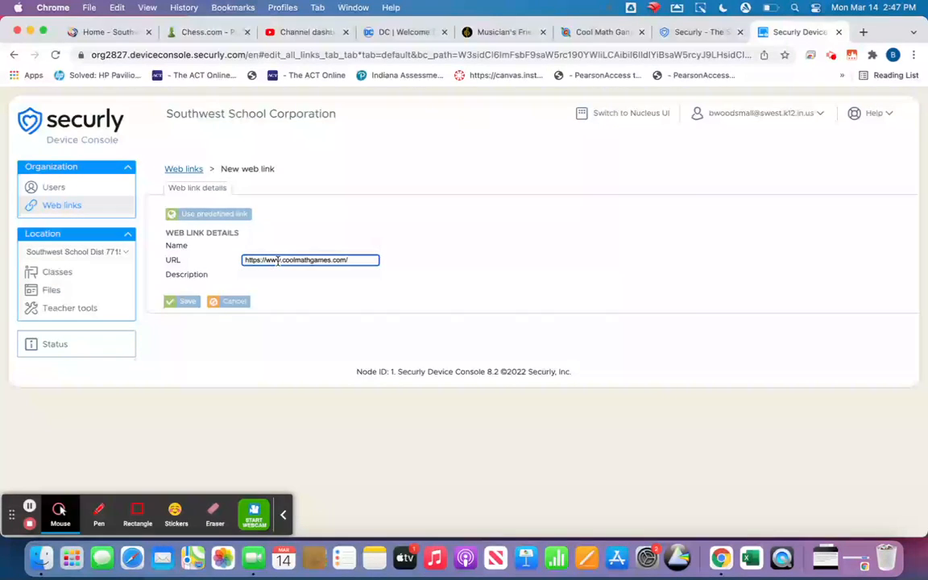
left_click(272, 246)
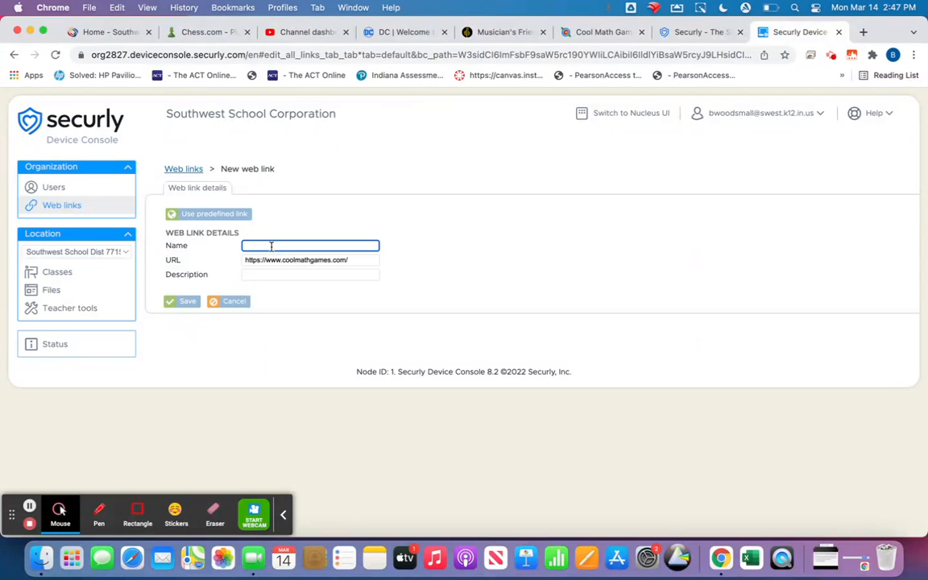
type("cool math games")
left_click(183, 301)
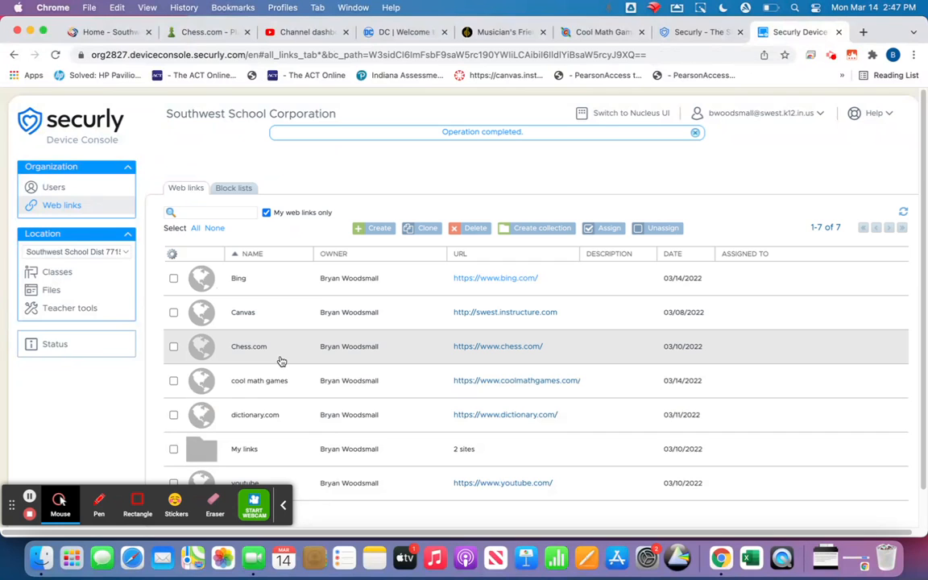
Open the main block list under Block lists to see chess.com, dccomics.com and youtube.com
scroll(281, 361, "down", 1)
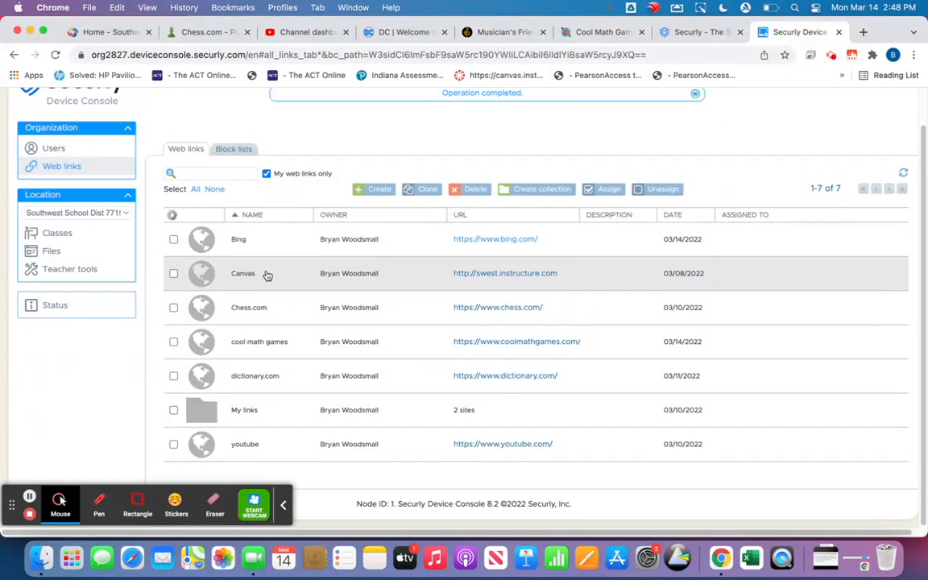
left_click(232, 151)
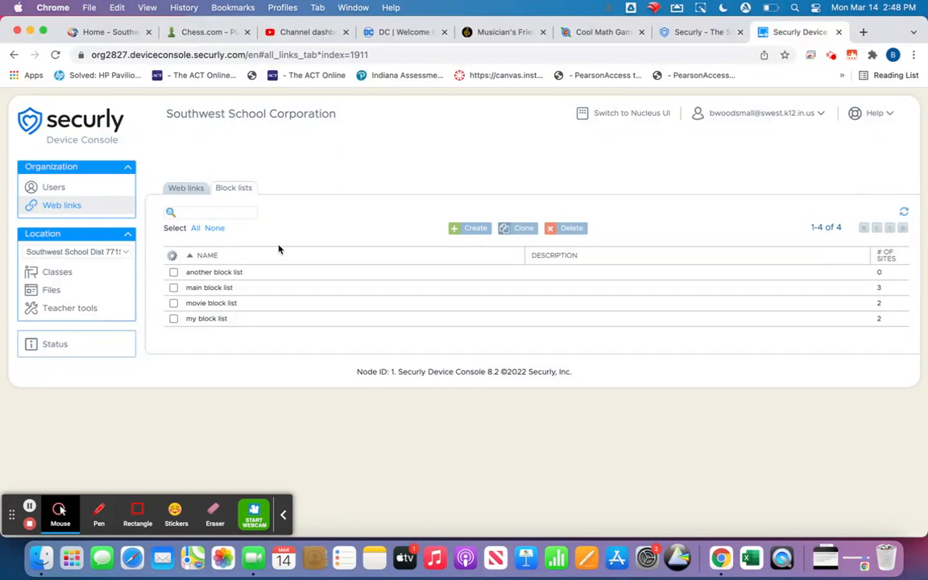
left_click(201, 288)
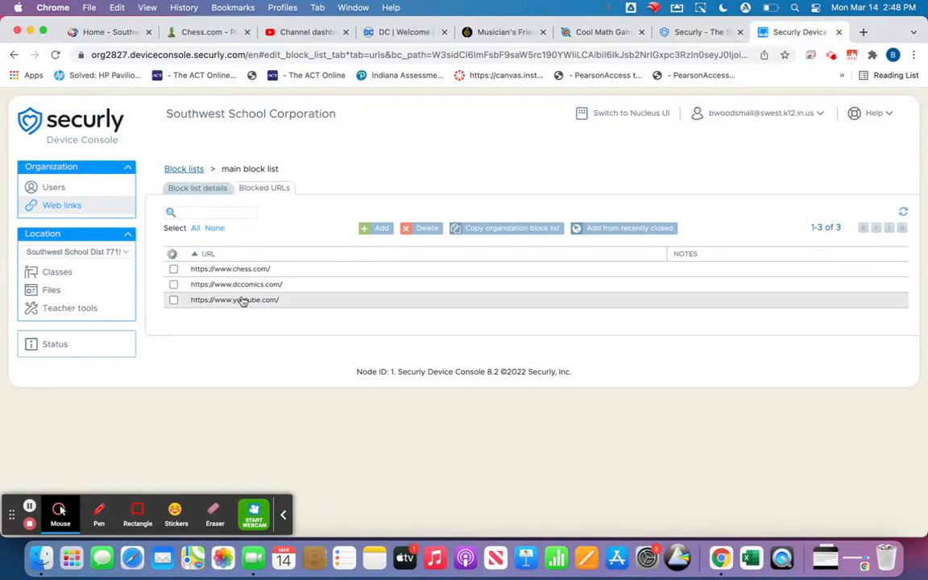
left_click(364, 230)
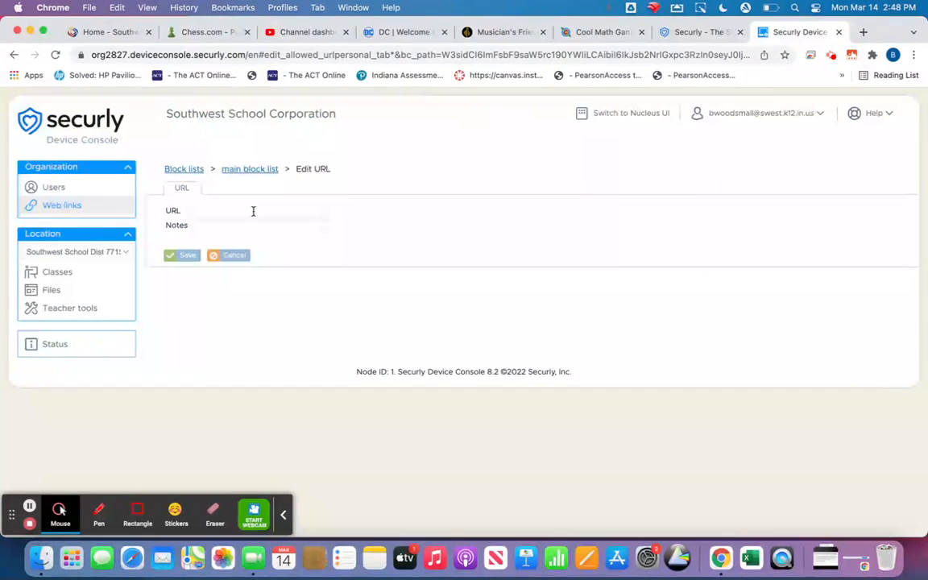
left_click(587, 32)
left_click(425, 54)
key("super+c")
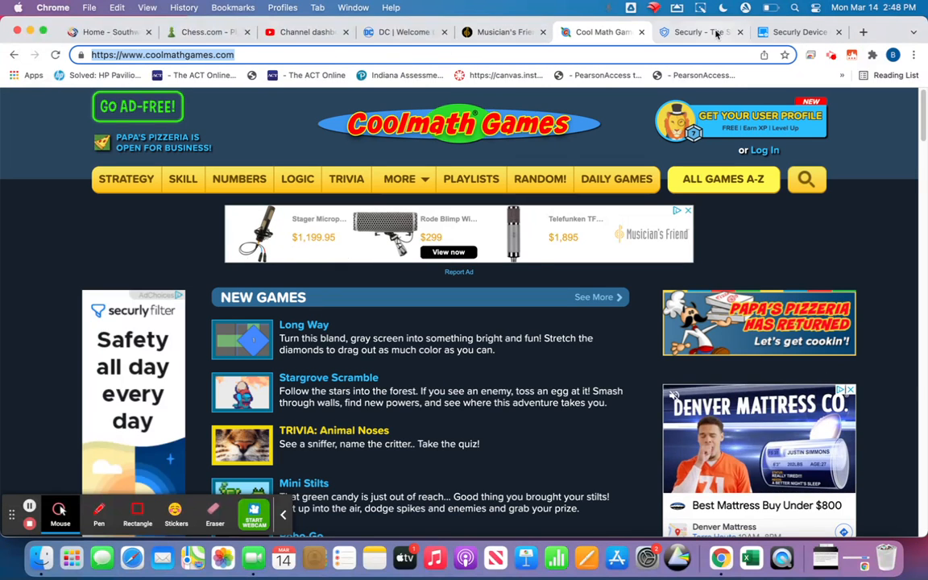
left_click(794, 33)
left_click(194, 225)
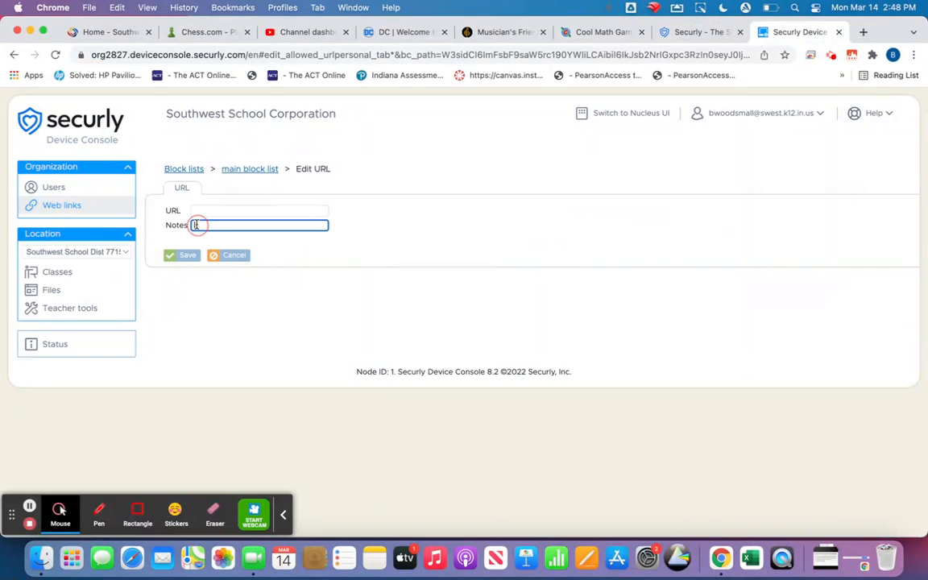
left_click(202, 210)
key("super+v")
left_click(182, 256)
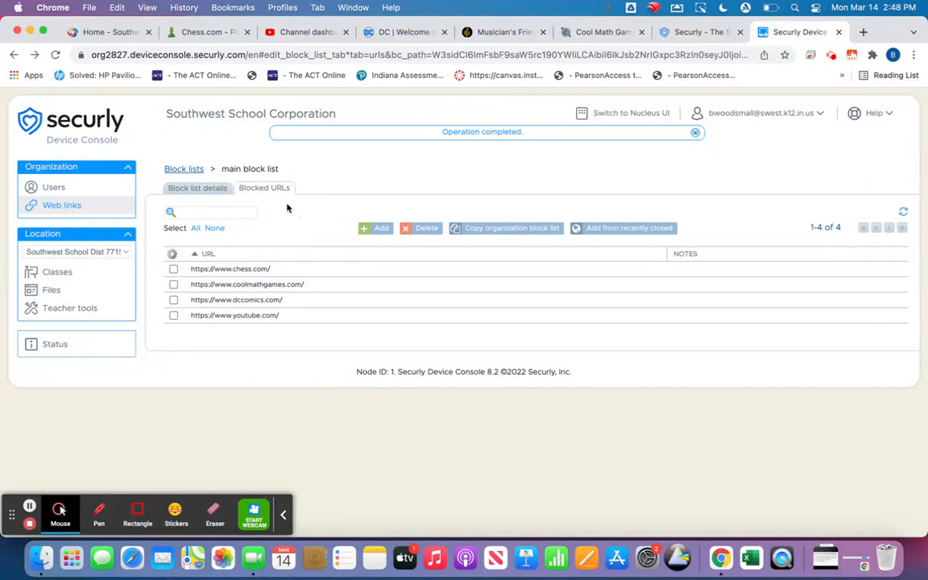
Go back through Block lists to Teacher tools and stop the Test Class session
left_click(185, 169)
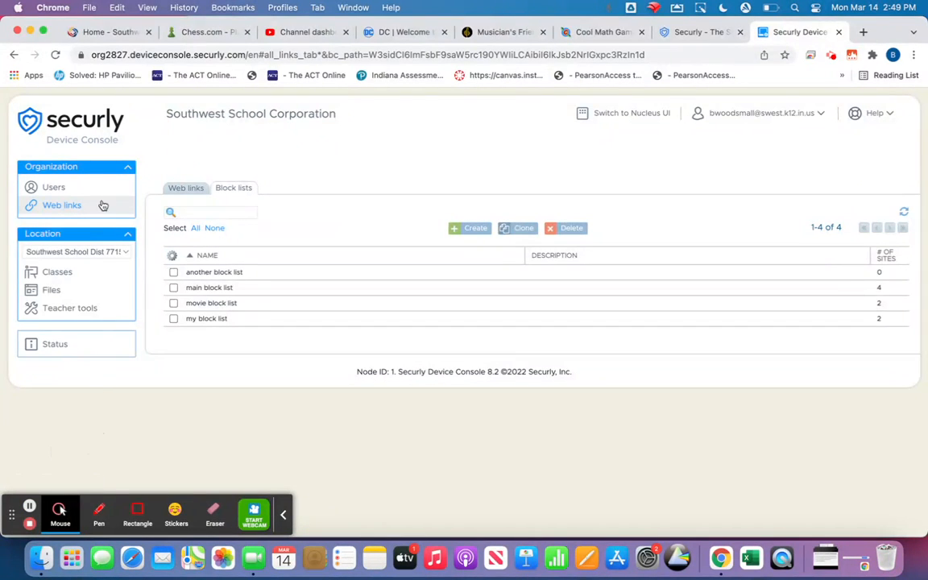
left_click(62, 311)
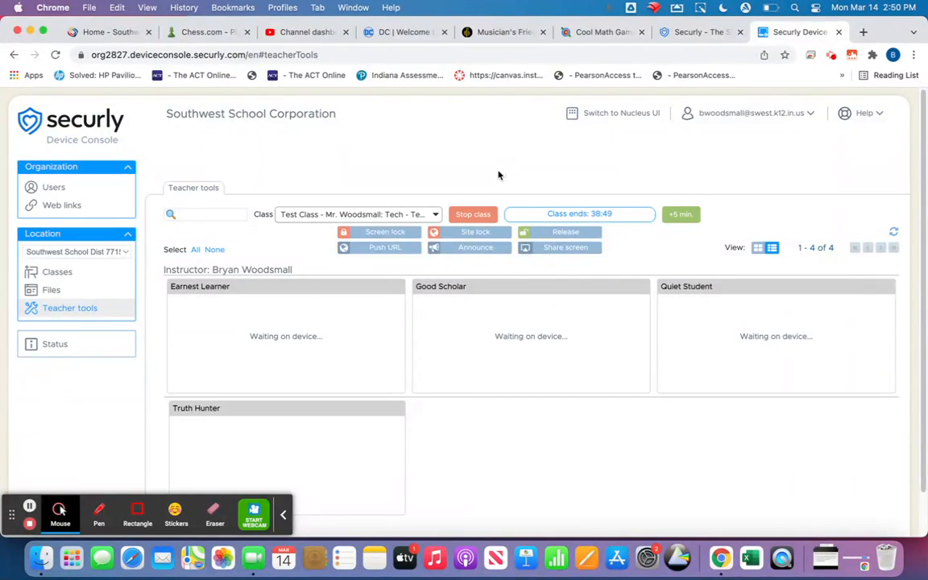
left_click(472, 216)
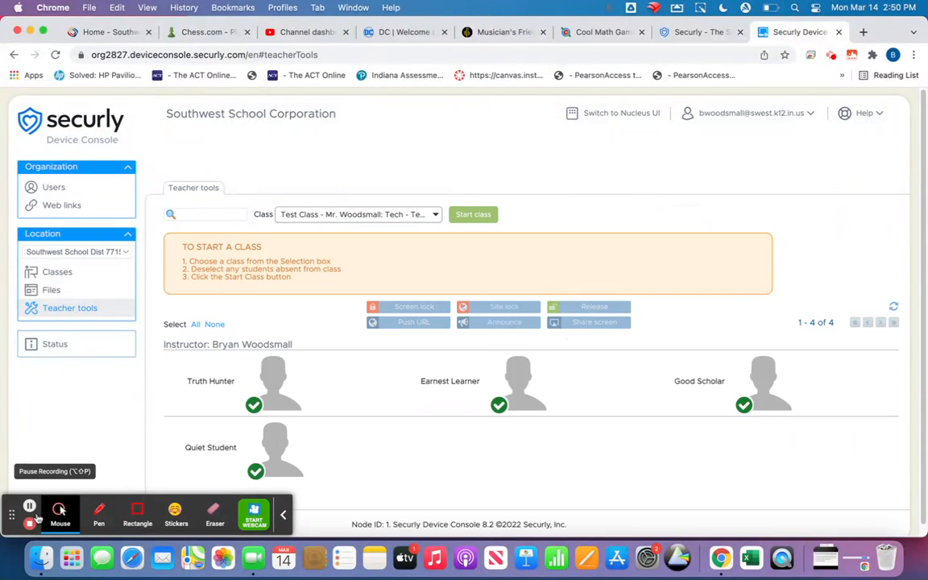